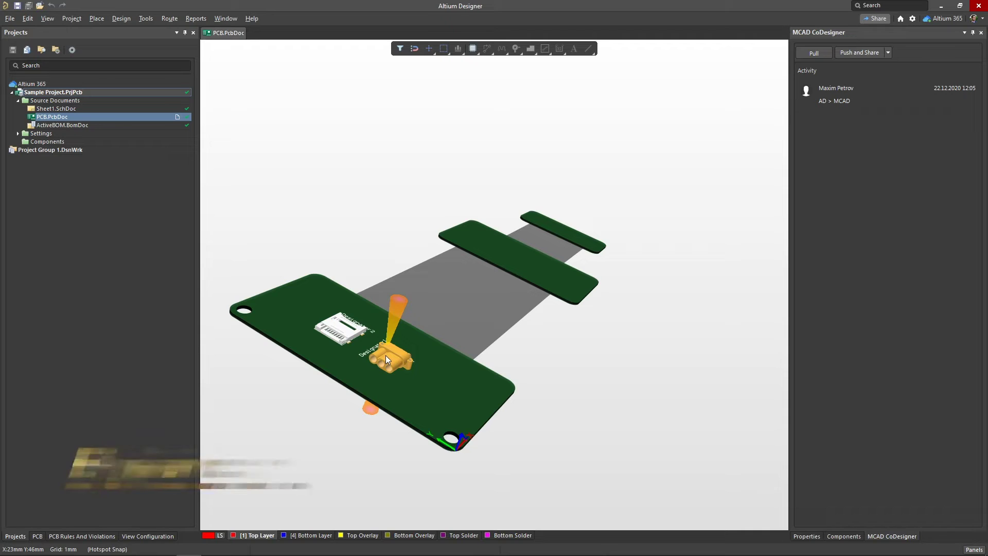
Examine the rigid-flex board folded and flat in 3D, and in the 2D layout view.
key(5)
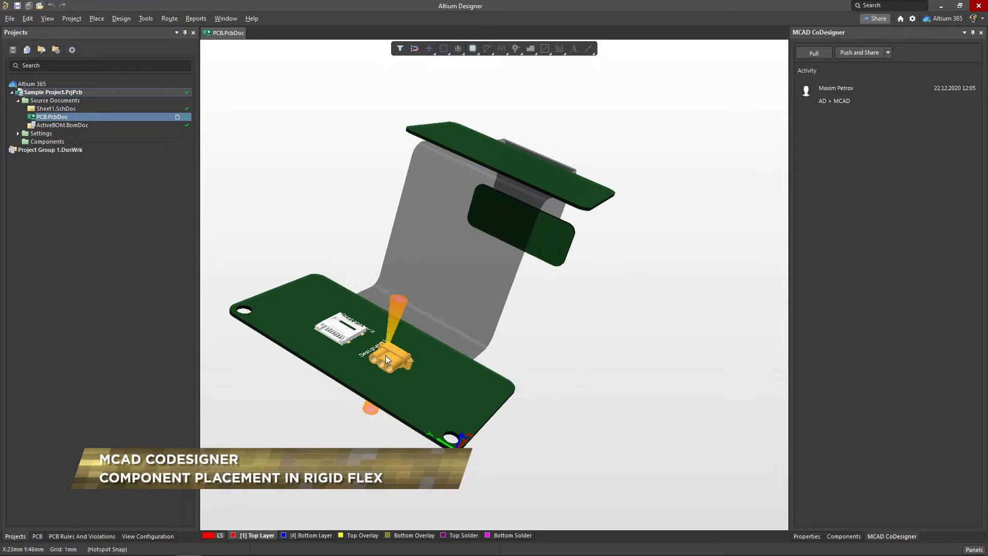
key(5)
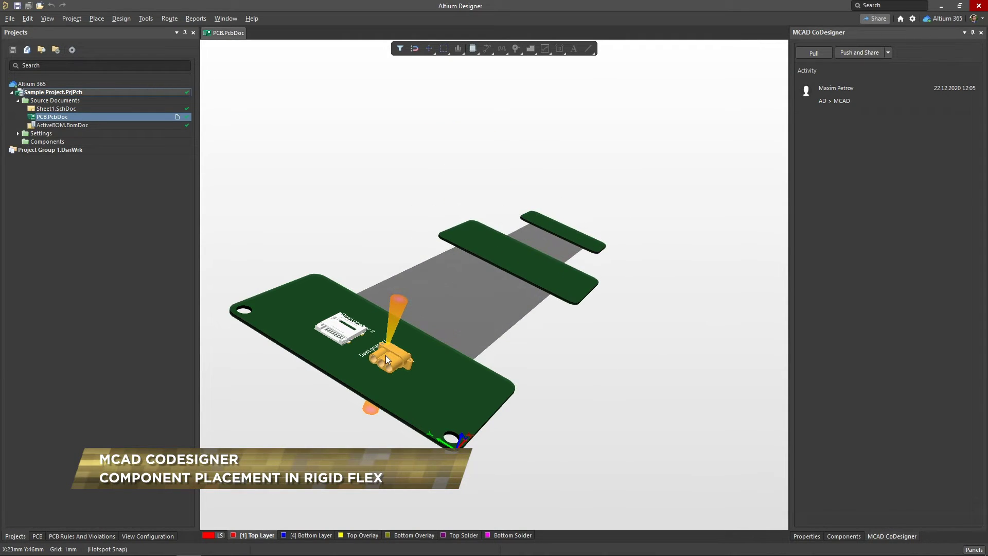
key(2)
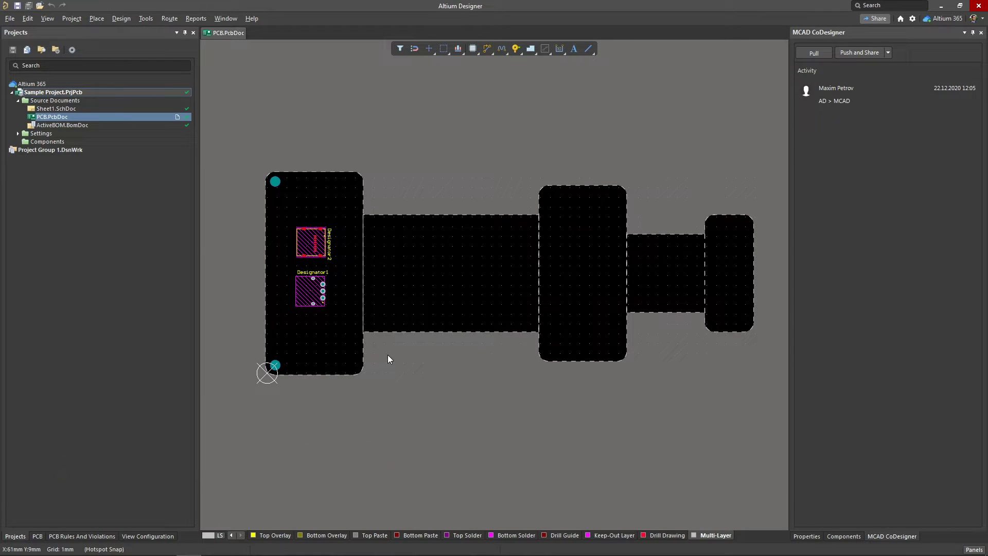
Switch to SOLIDWORKS, bring up the Device assembly, and examine the Sample_Project board in its holder from the rear.
click(941, 5)
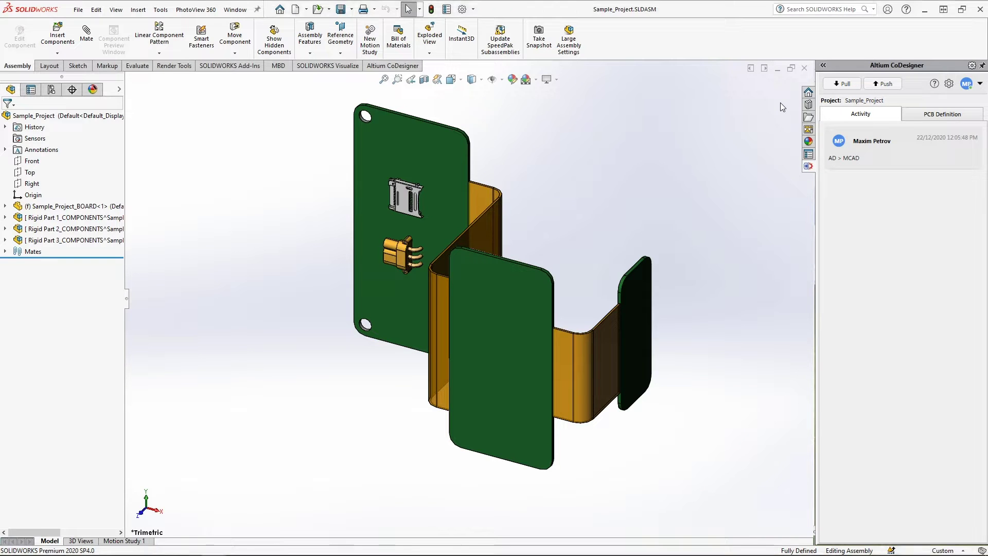
click(781, 70)
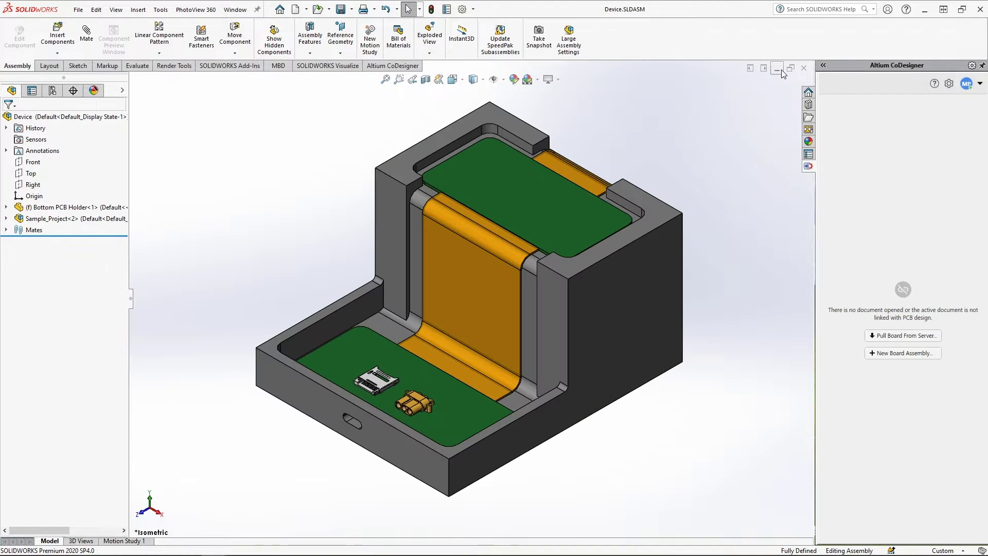
click(6, 219)
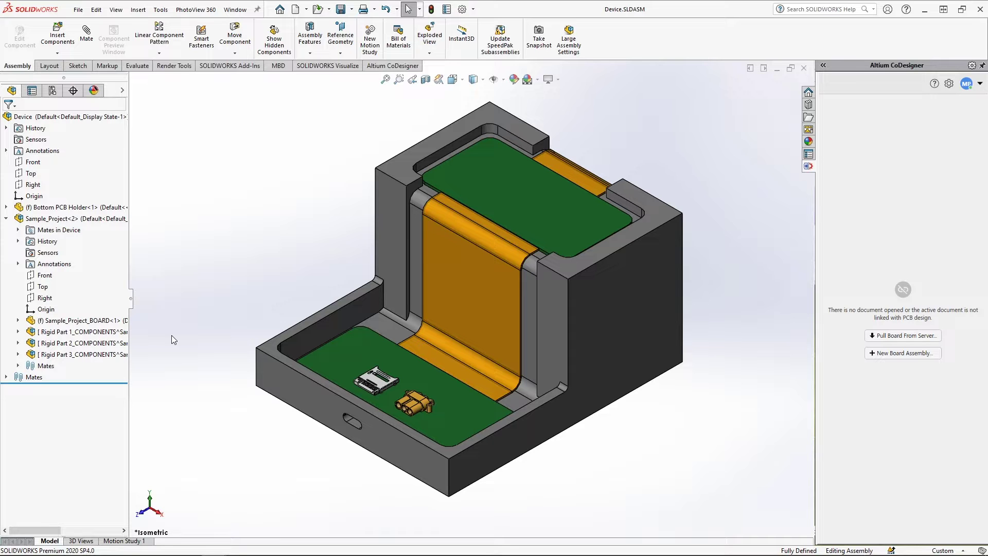
middle_drag(172, 335, 459, 378)
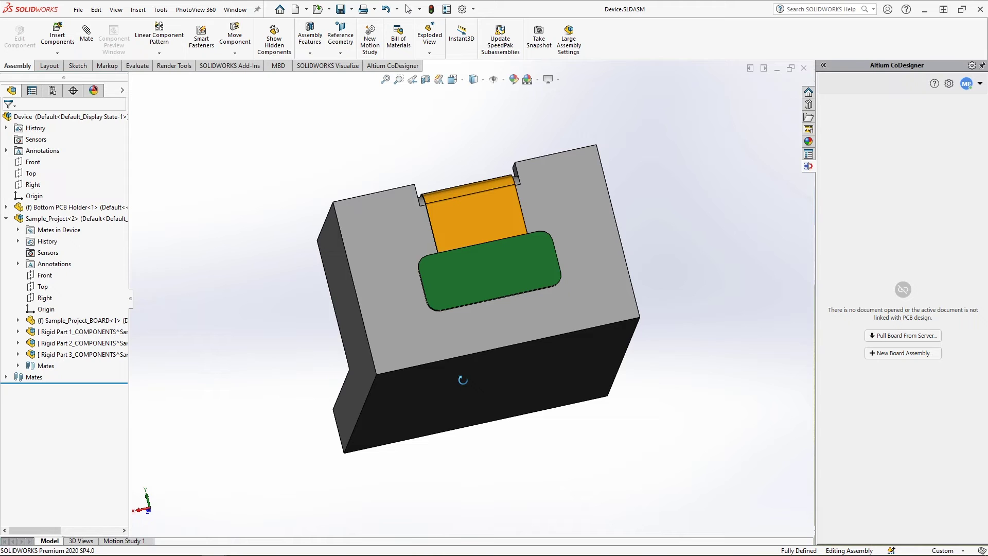
key(ctrl+7)
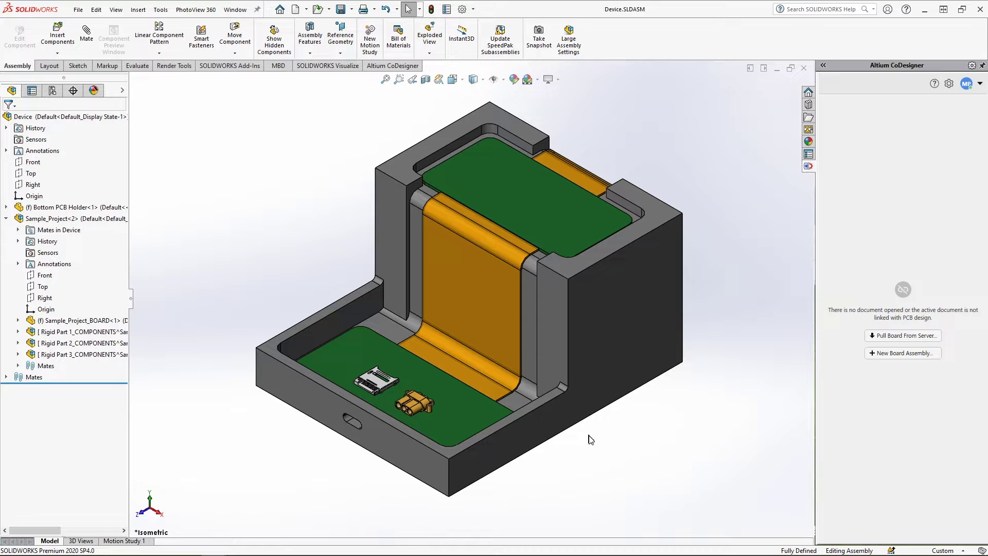
Move the MR30PW-FB-Footprint connector out of the Rigid Part 1 components to the top level of the Device assembly.
click(19, 332)
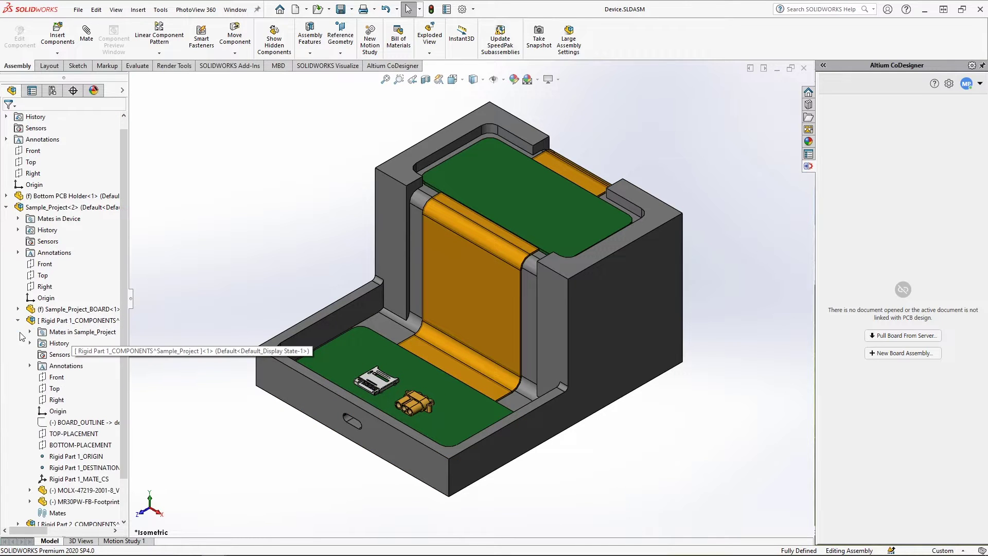
click(101, 505)
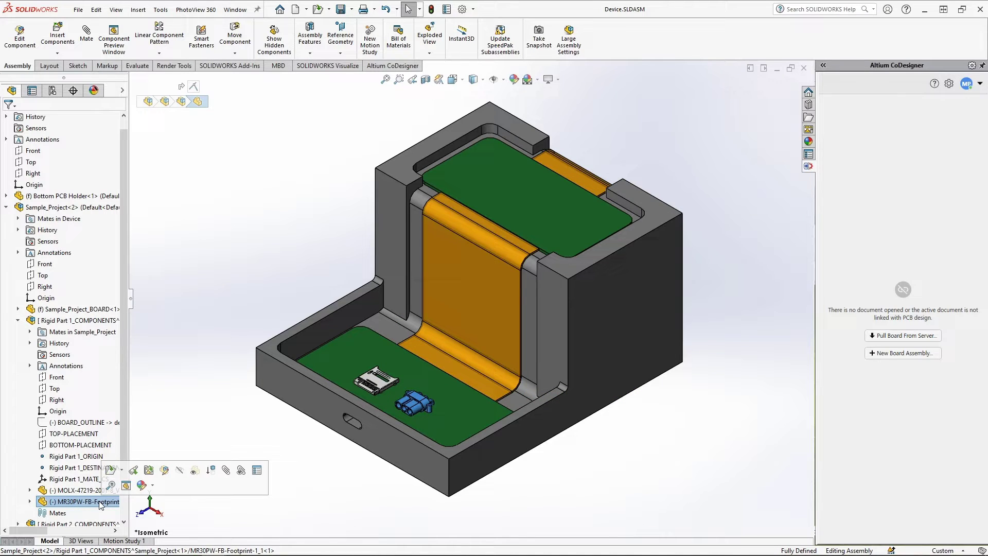
drag(98, 502, 88, 119)
click(6, 220)
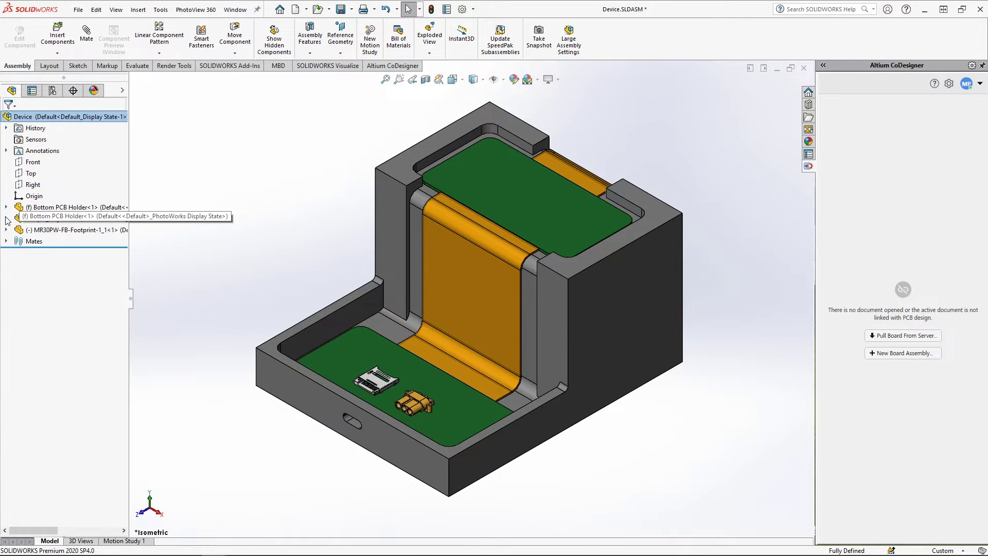
click(56, 231)
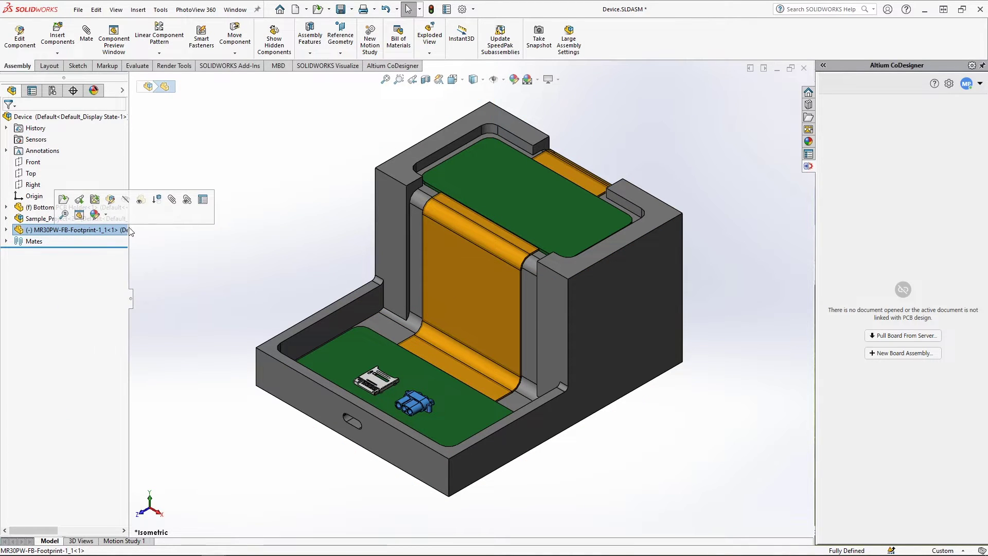
click(145, 236)
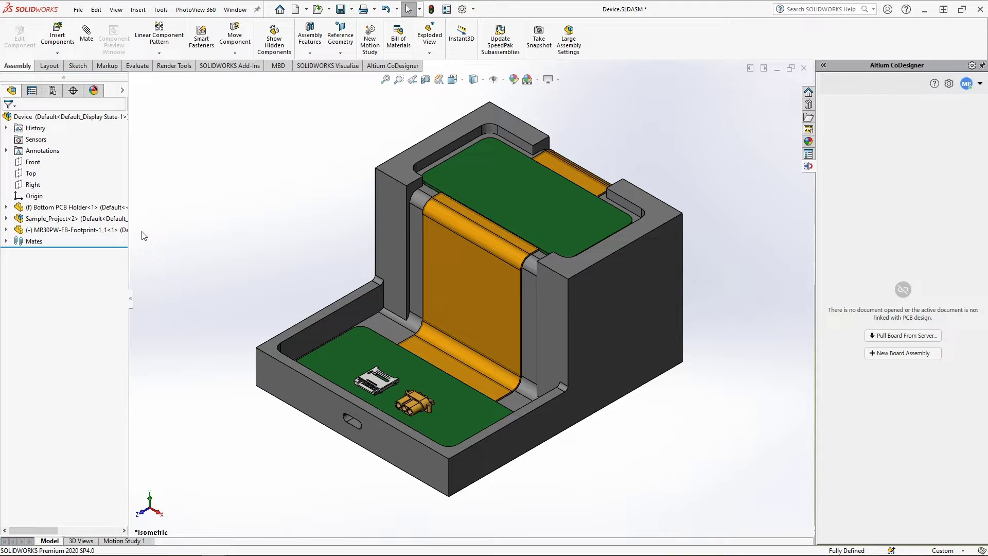
Mate the connector's front face coincident with the outer front face of the Bottom PCB Holder.
click(87, 34)
click(416, 307)
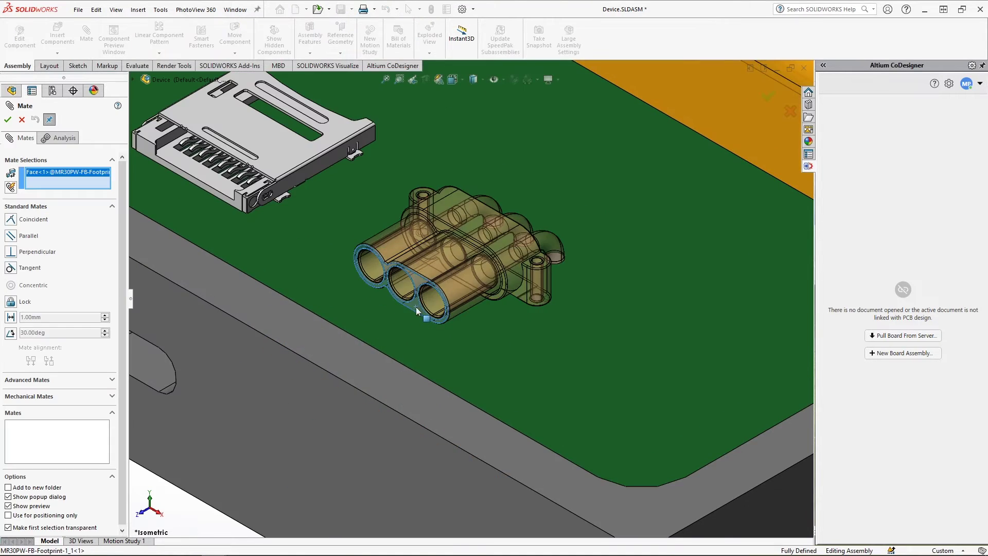
click(286, 416)
click(274, 433)
Add a 0.20 mm distance mate between the connector's front edge and the slot face in the Bottom PCB Holder.
click(273, 361)
click(194, 339)
click(10, 318)
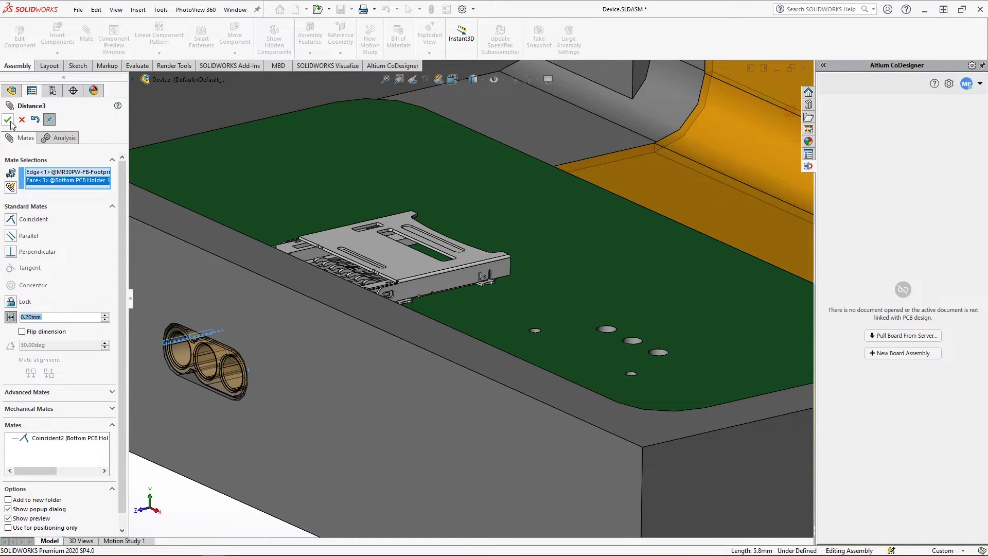
click(8, 119)
click(8, 120)
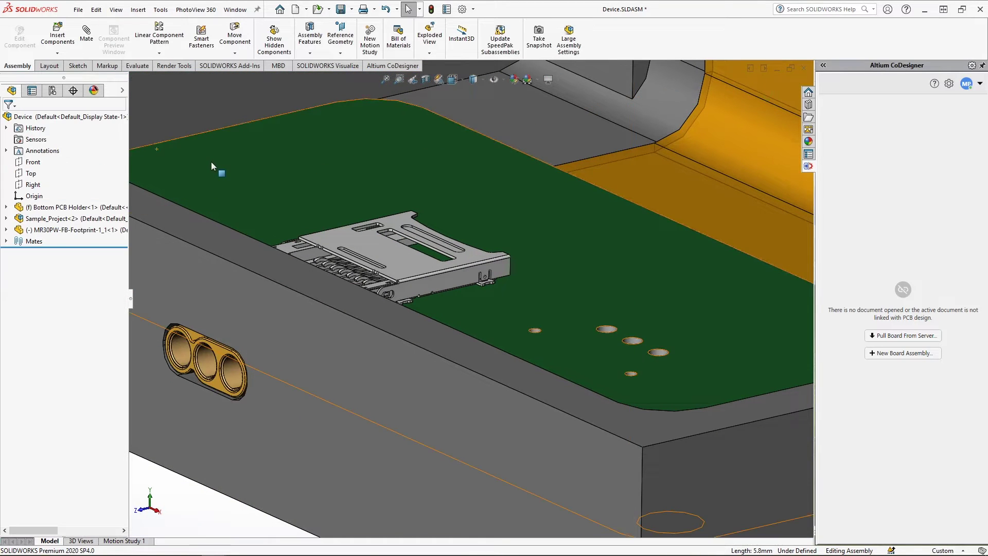
Delete the connector's Coincident2 and Distance3 mates from the Device assembly.
key(ctrl+7)
click(7, 230)
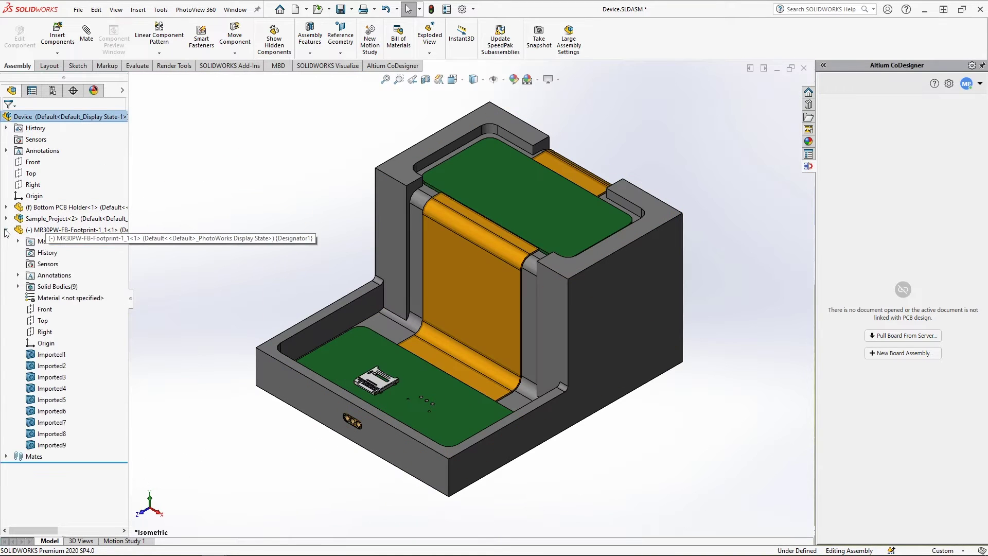
click(18, 241)
click(75, 252)
shift+click(82, 264)
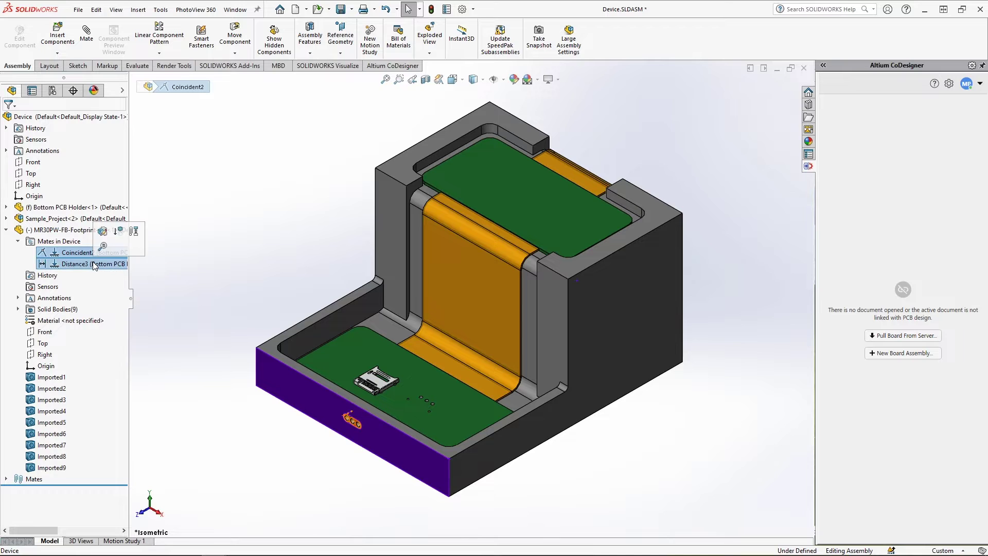
right_click(94, 265)
click(120, 307)
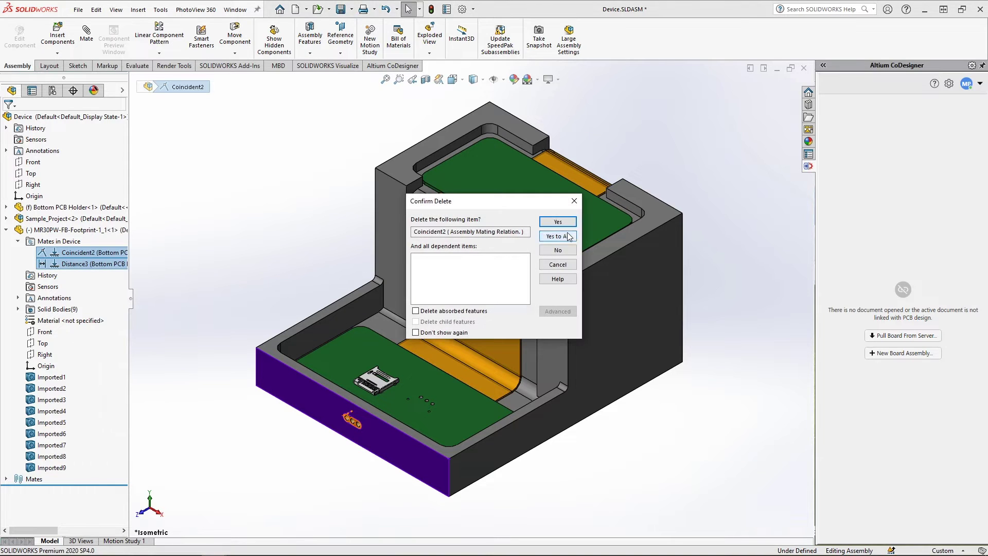
click(569, 237)
Move the MR30PW-FB-Footprint connector back into the Rigid Part 1 components of Sample_Project.
click(6, 230)
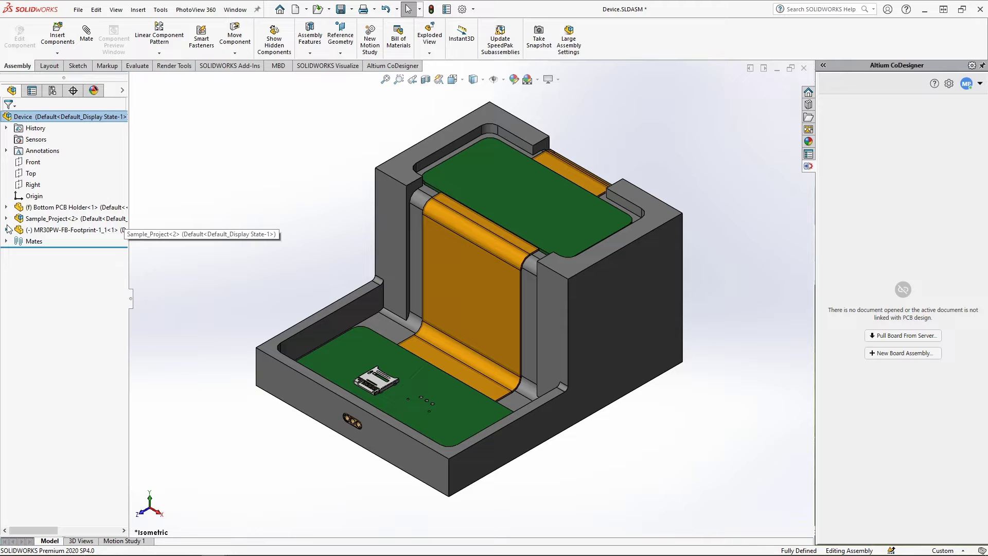
click(6, 219)
drag(69, 501, 84, 275)
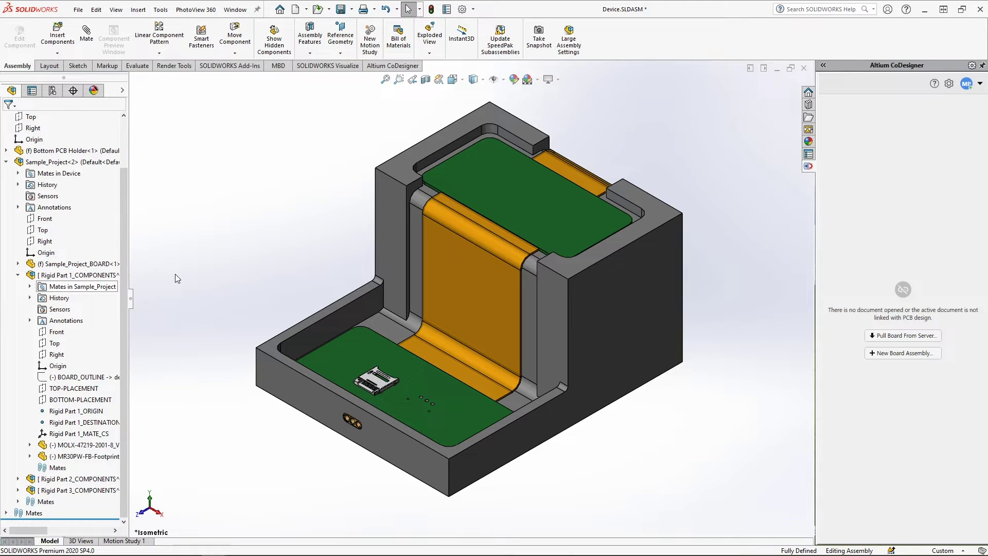
drag(104, 446, 91, 116)
click(72, 230)
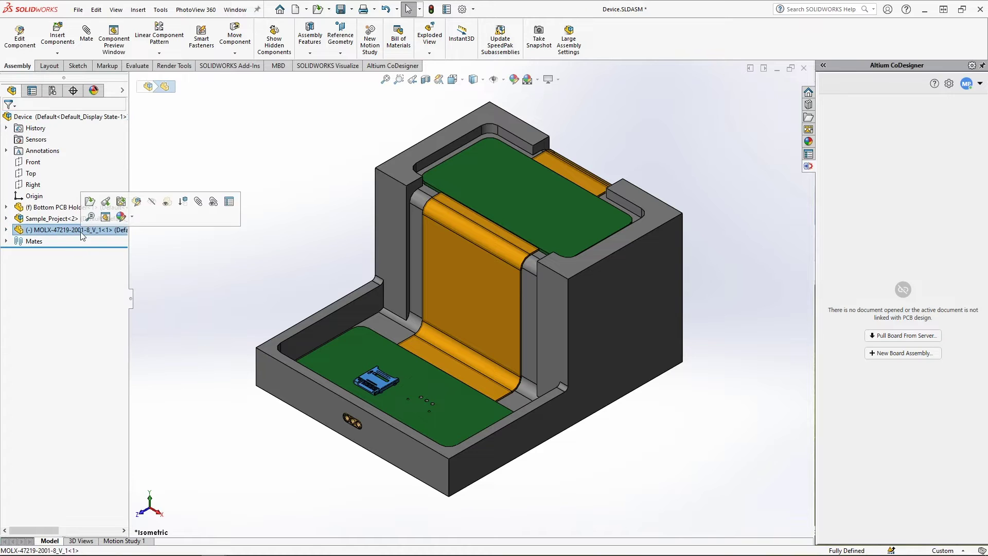
click(154, 241)
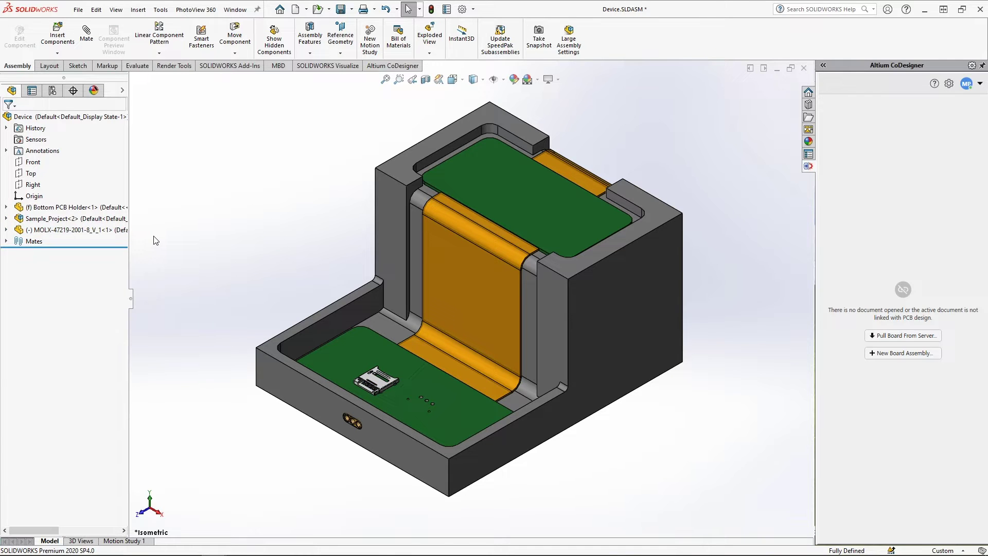
Mate the card socket's Front plane coincident with the outer face of the small rigid board behind the holder.
click(6, 230)
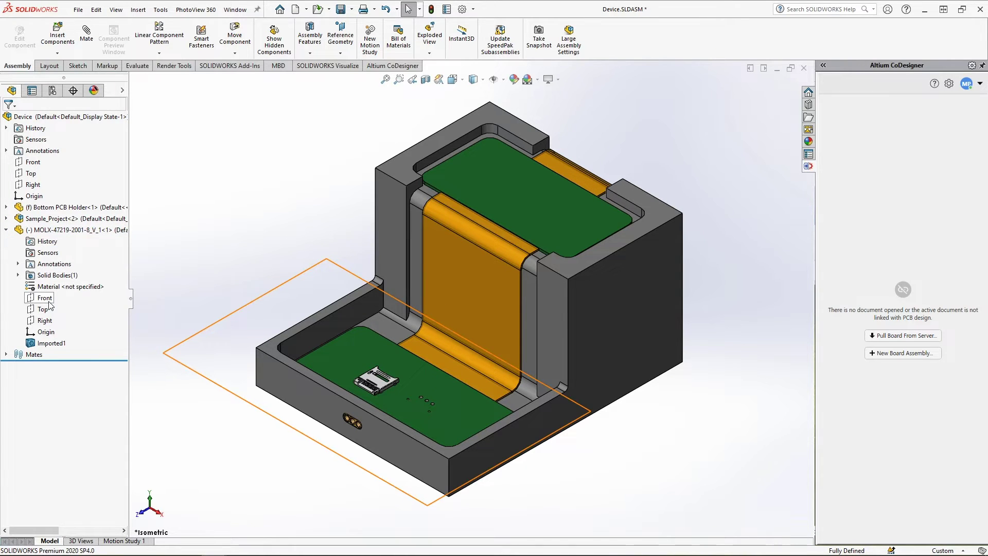
click(44, 298)
click(88, 43)
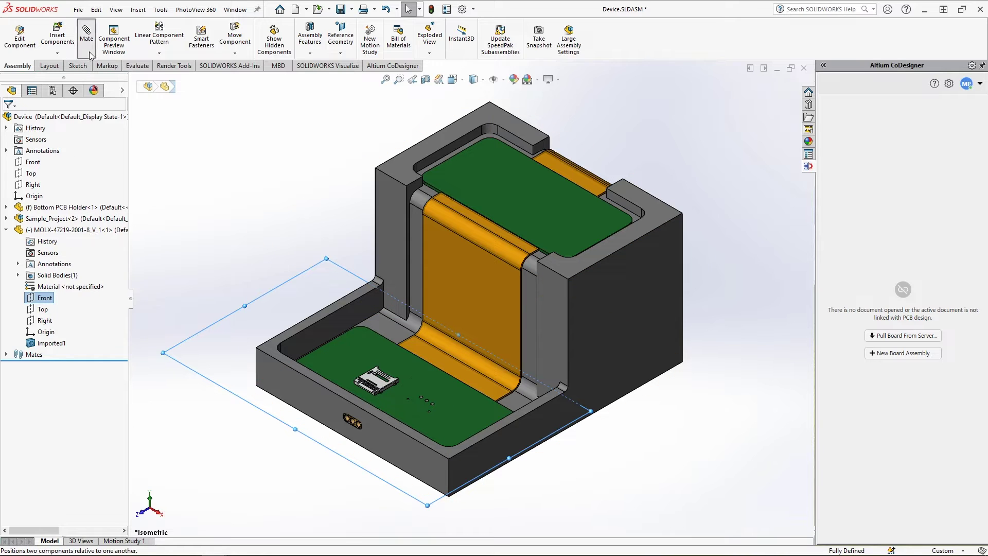
middle_drag(571, 215, 452, 326)
click(453, 327)
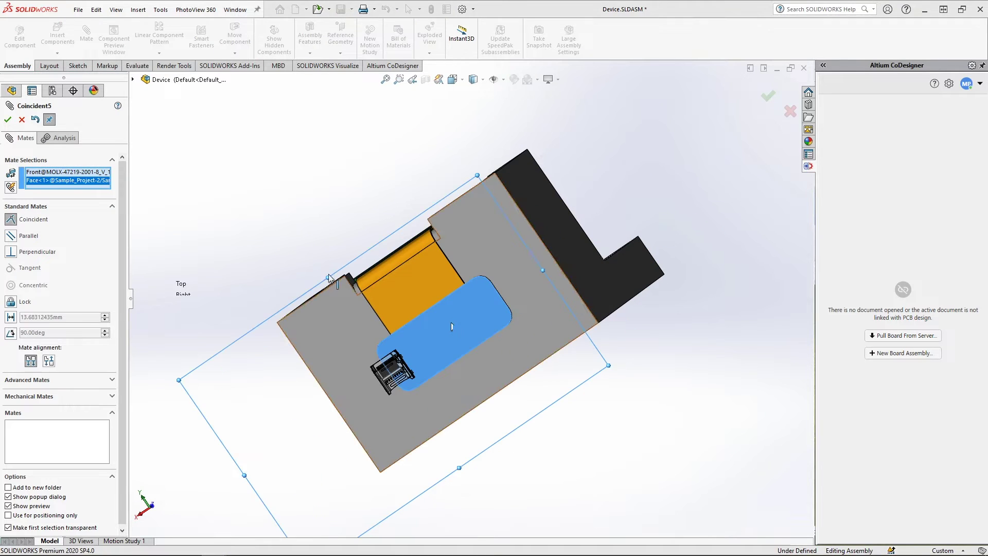
click(7, 120)
Add a 90-degree angle mate between the card socket's Top plane and the small board's long side face.
click(133, 80)
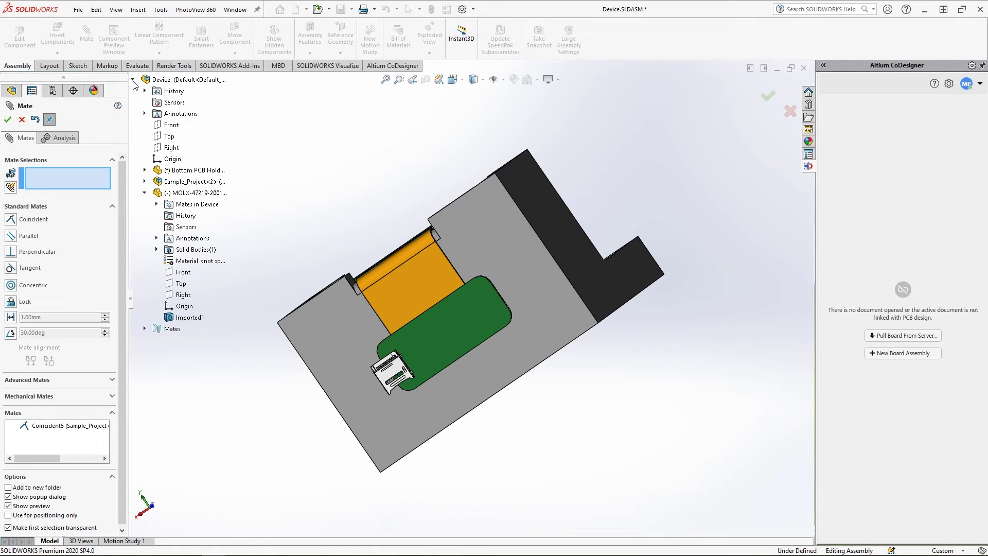
click(182, 283)
scroll(507, 337, up, 5)
scroll(507, 337, up, 2)
click(507, 337)
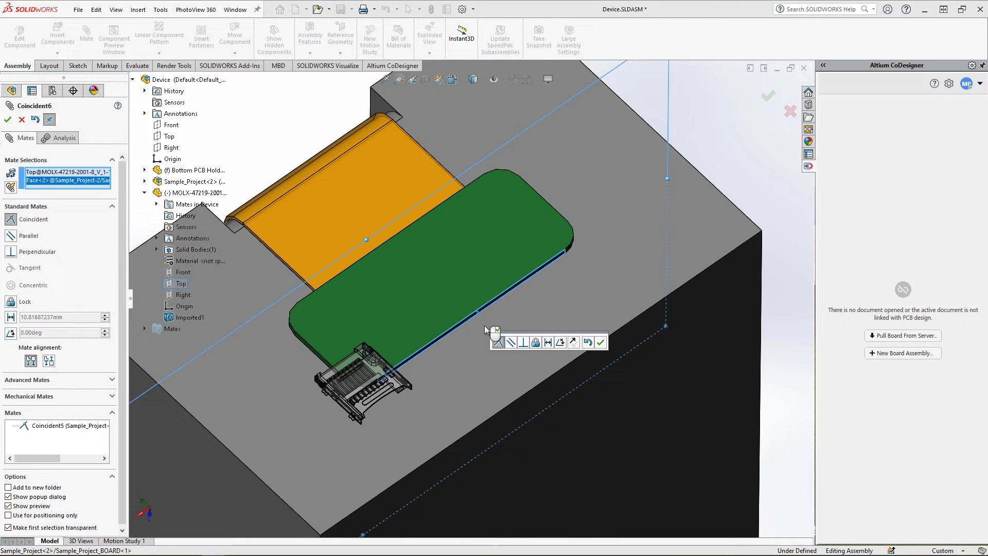
click(11, 334)
text(90)
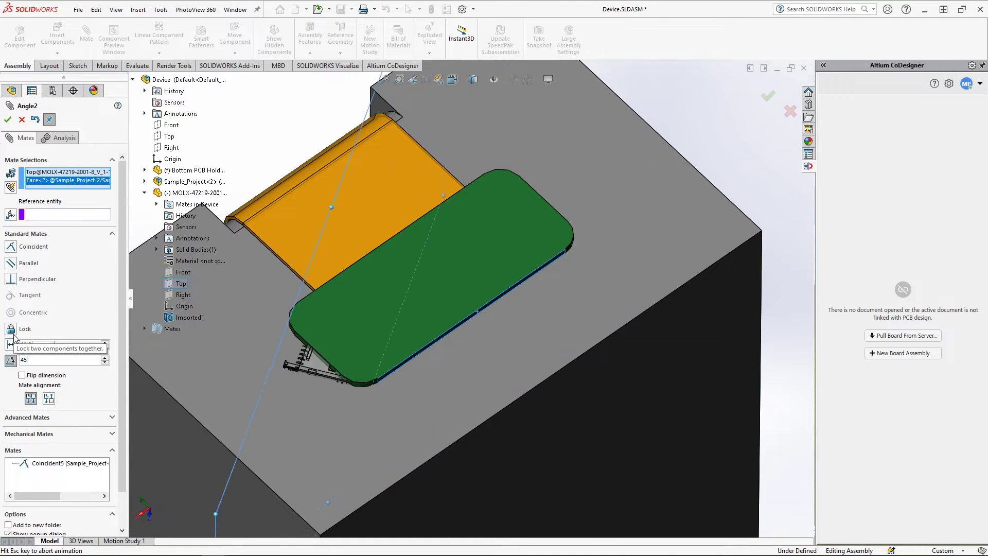
key(Return)
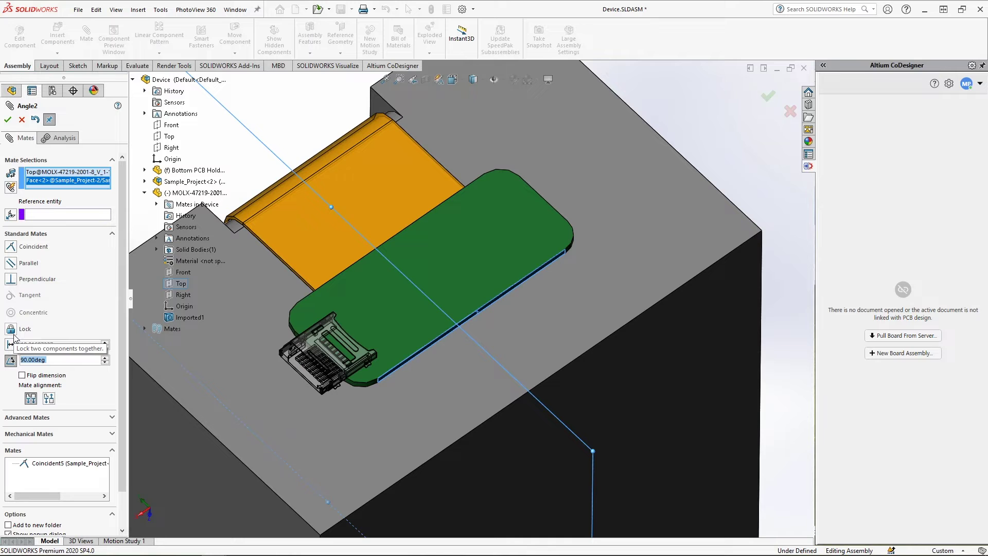
click(8, 121)
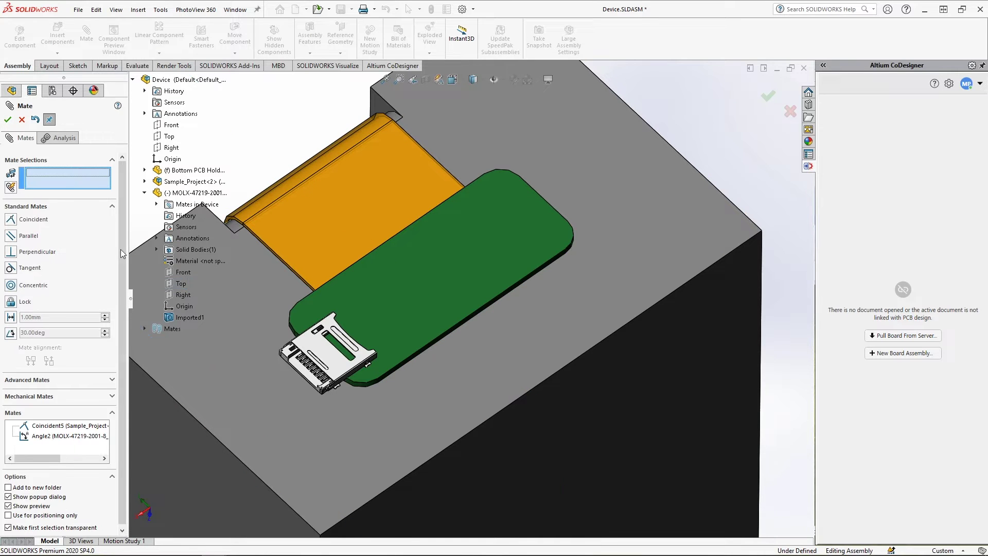
Add a 30 mm distance mate between the card socket's origin and the short side face of Rigid Part 3.
click(182, 305)
scroll(250, 328, down, 6)
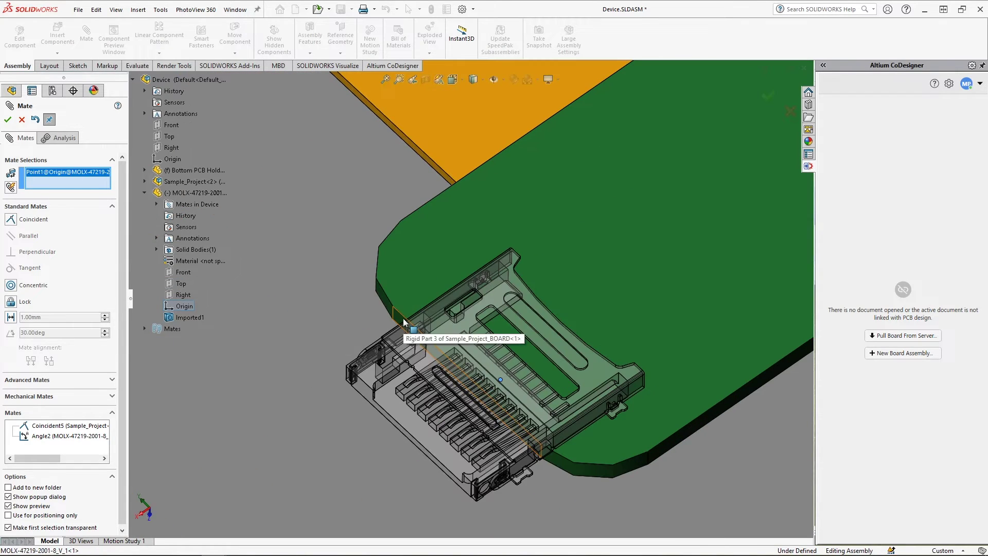
click(404, 320)
click(11, 317)
text(30)
key(Return)
scroll(252, 324, up, 7)
click(8, 120)
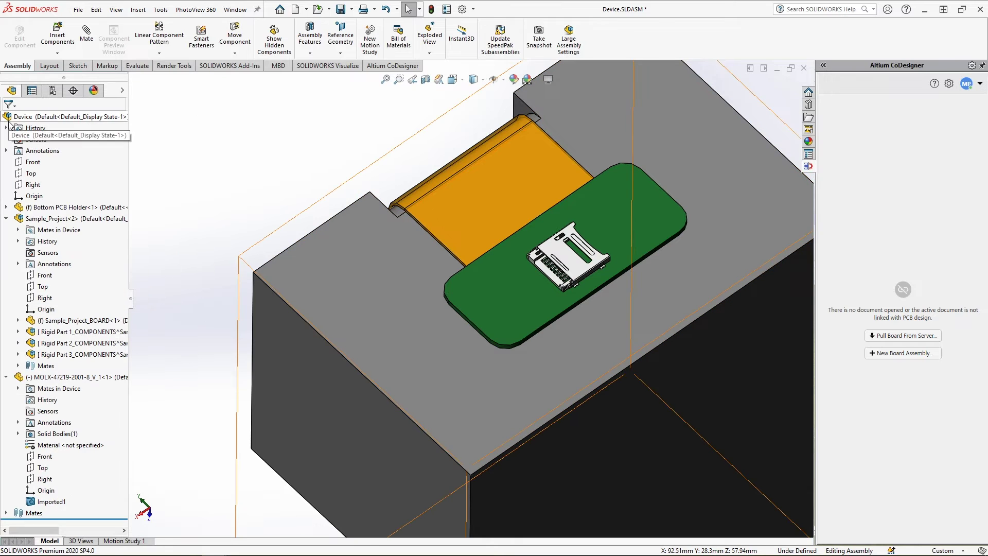
Delete the card socket's temporary coincident, angle and distance mates from its mates in the Device assembly.
click(18, 388)
click(46, 400)
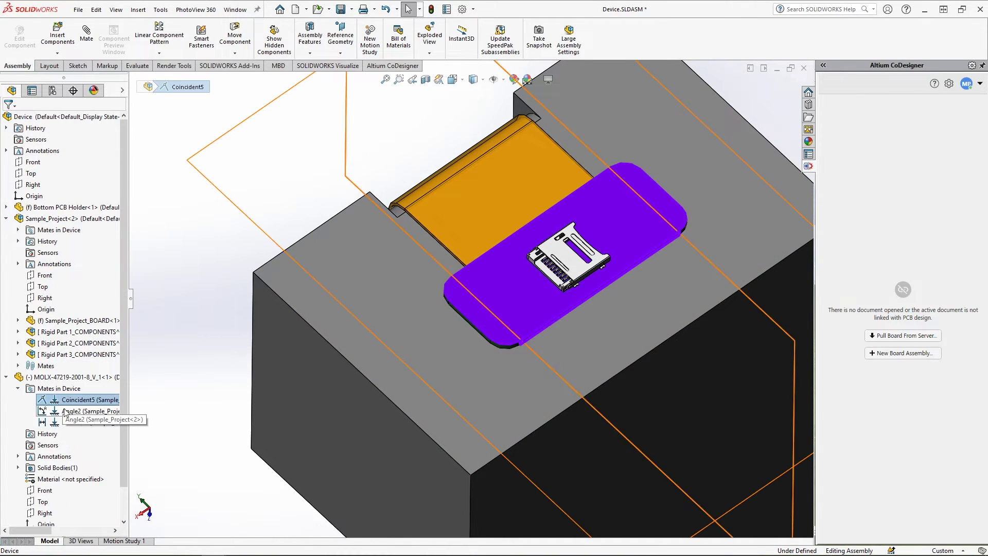
shift+click(68, 424)
right_click(67, 420)
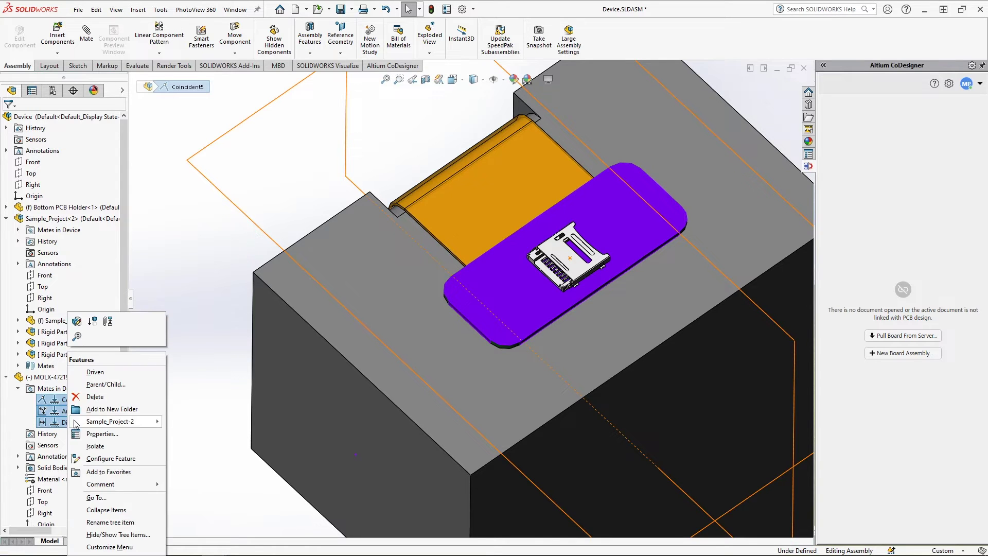
click(102, 400)
click(556, 236)
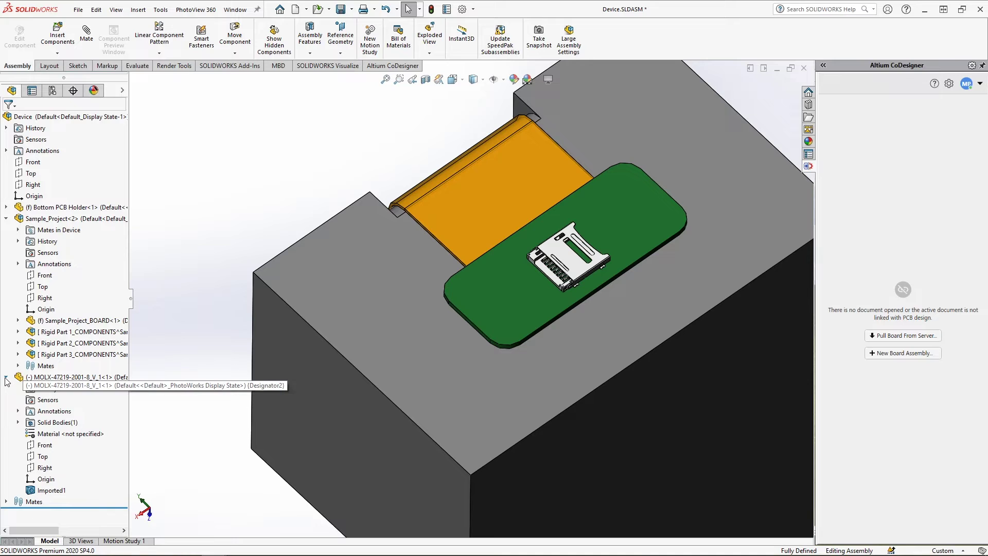
click(5, 378)
click(72, 379)
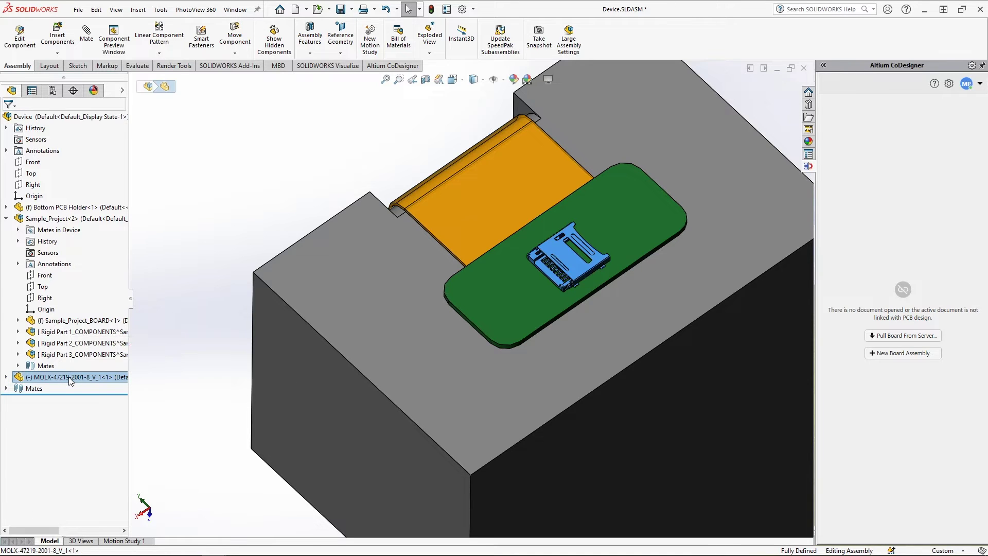
drag(72, 380, 75, 354)
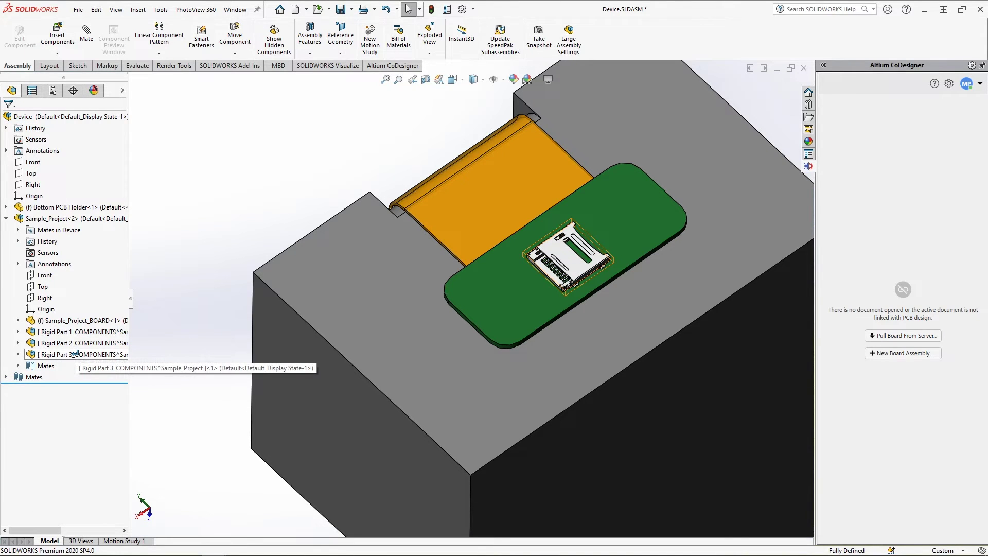
Insert the CUI_PJ-063AH jack into the Device assembly and place it above the upper rigid board.
key(ctrl+7)
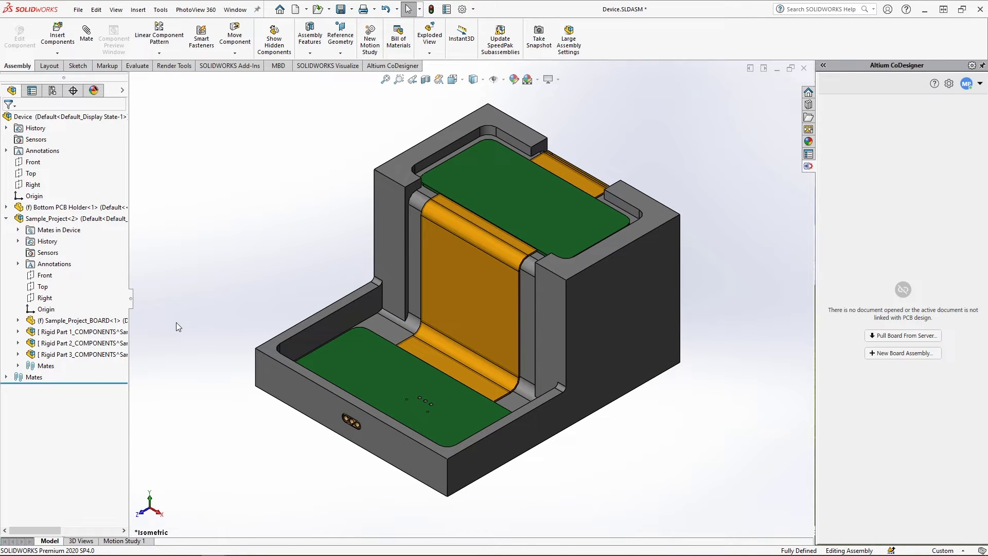
click(63, 43)
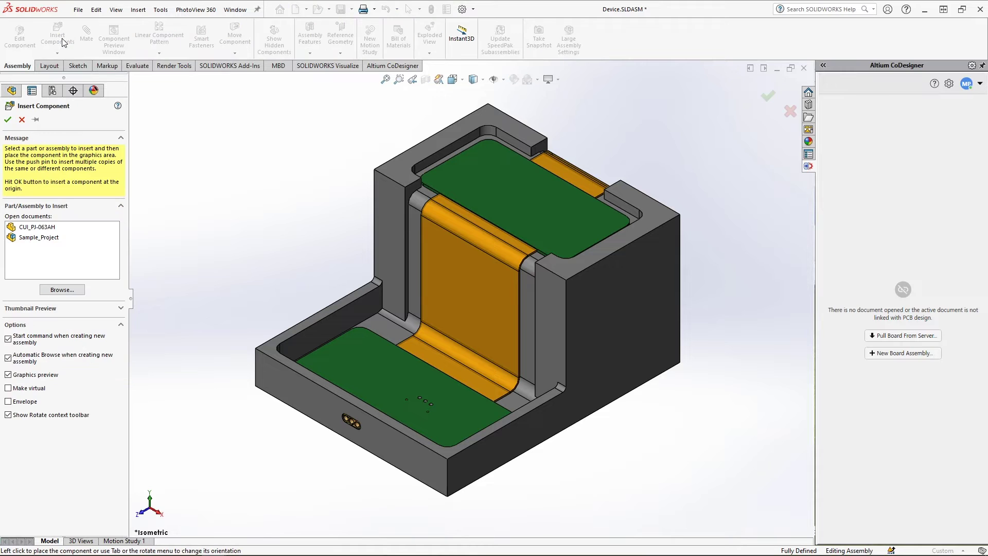
click(55, 228)
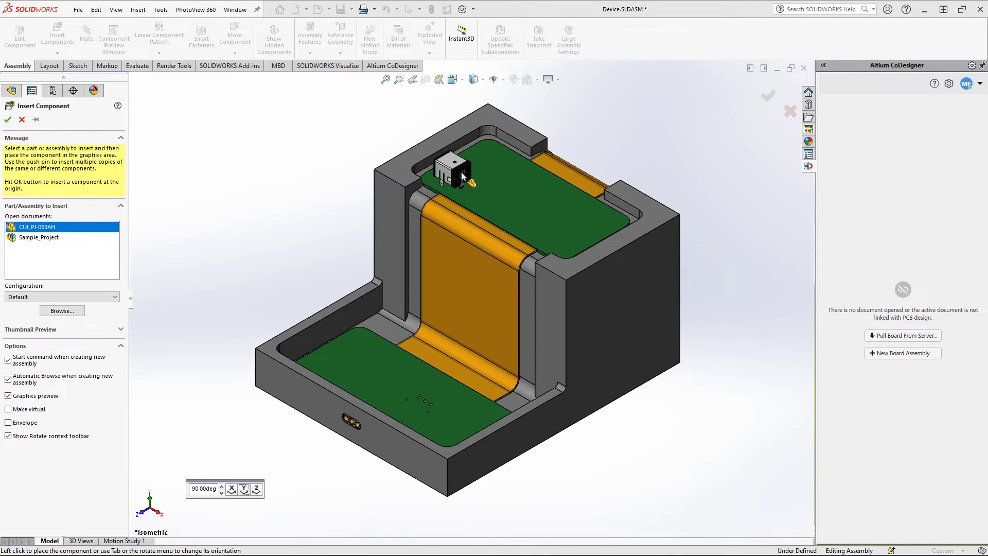
click(475, 168)
middle_drag(476, 169, 566, 118)
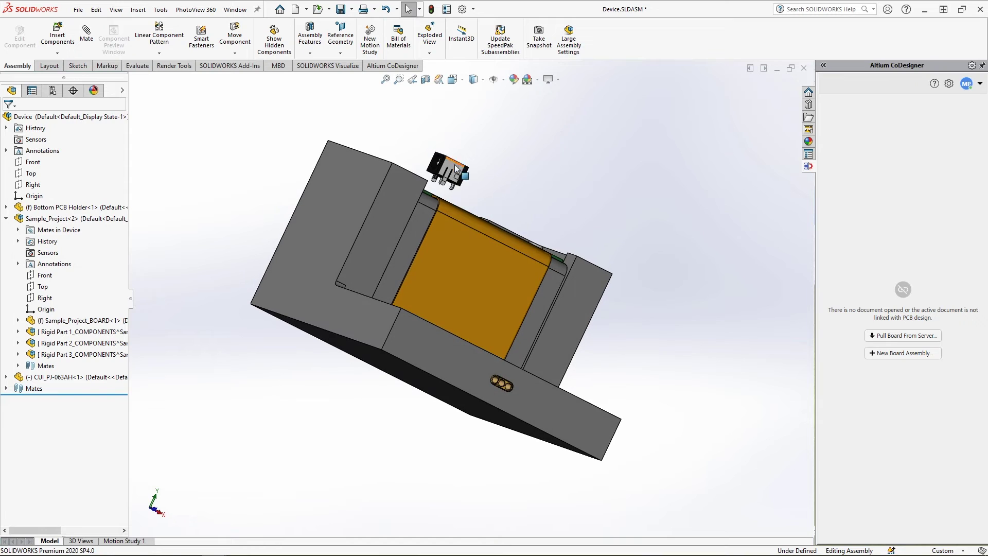
drag(453, 167, 472, 140)
Mate the underside of the CUI_PJ-063AH jack coincident with the outer face of the upper rigid board.
click(440, 137)
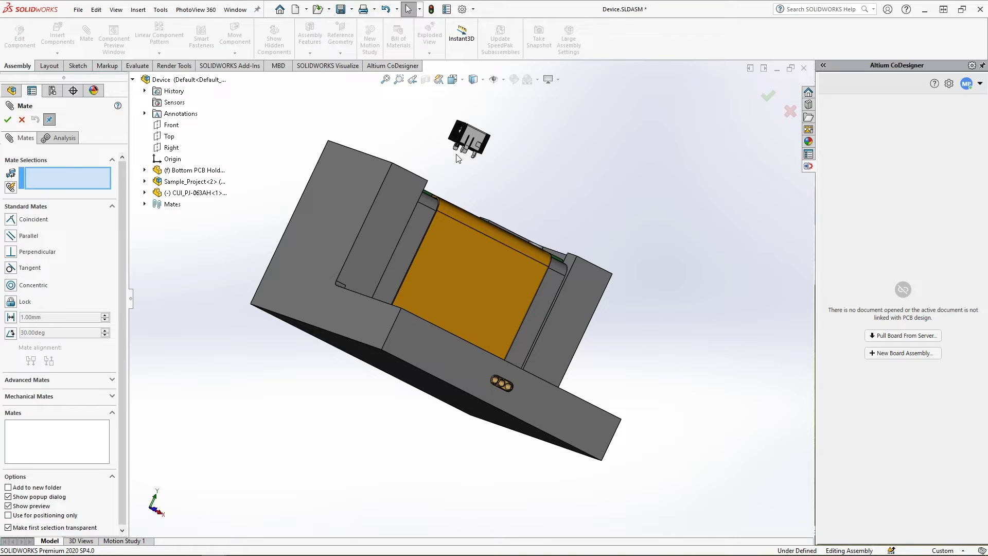
scroll(458, 159, down, 5)
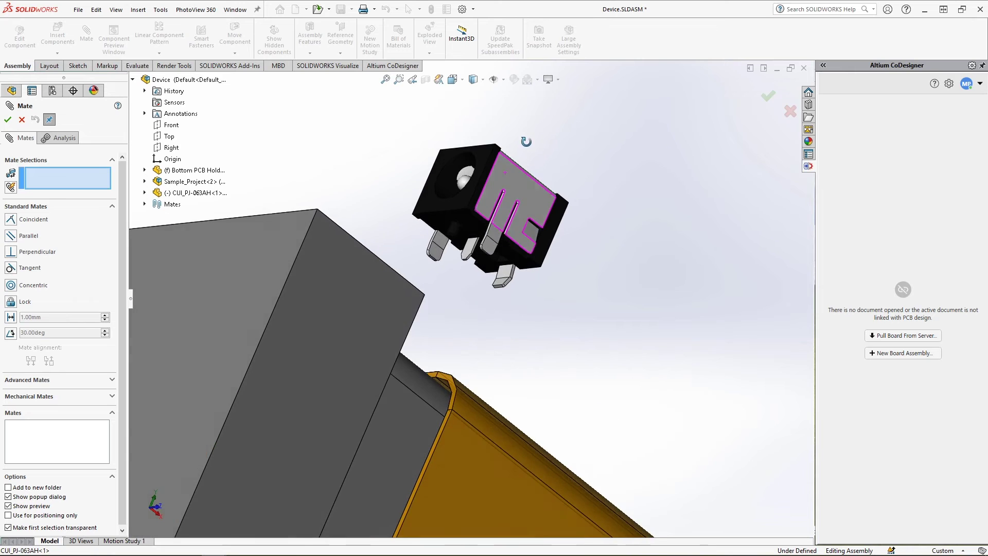
click(469, 222)
middle_drag(467, 220, 407, 386)
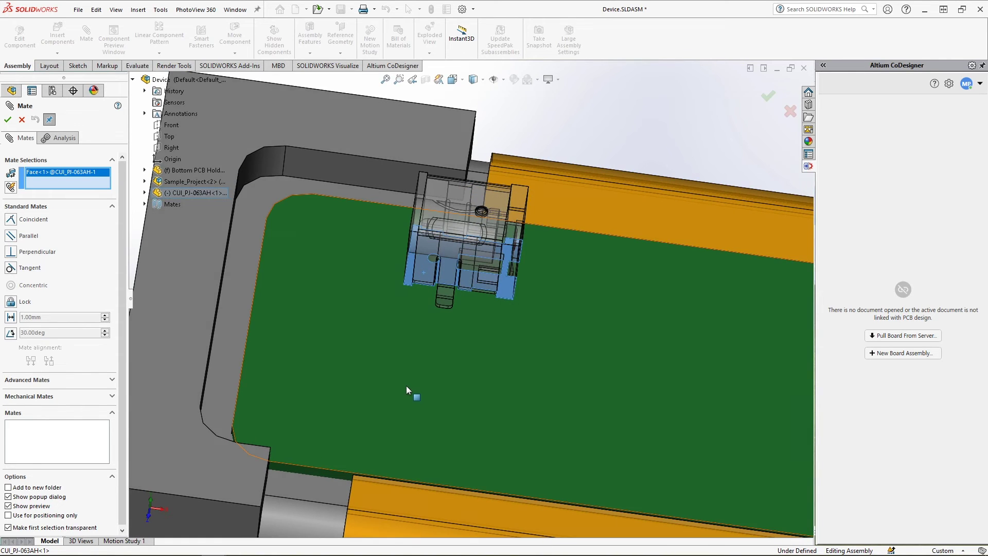
click(406, 386)
right_click(406, 387)
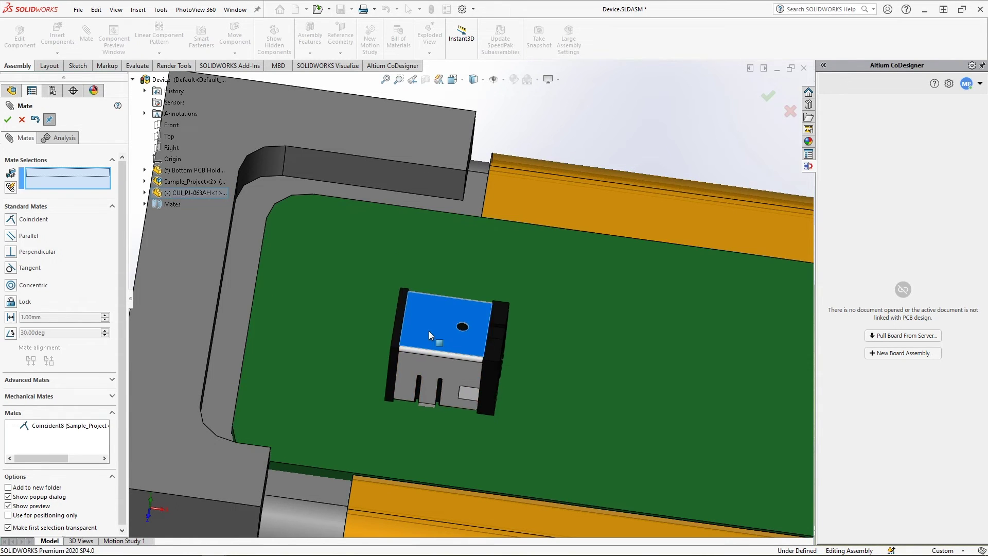
Slide the jack to the upper board's rounded end near the holder wall and move it into the Rigid Part 2 components.
drag(429, 332, 302, 281)
click(8, 119)
scroll(264, 223, up, 4)
drag(92, 378, 92, 343)
scroll(165, 329, up, 4)
middle_drag(165, 329, 663, 352)
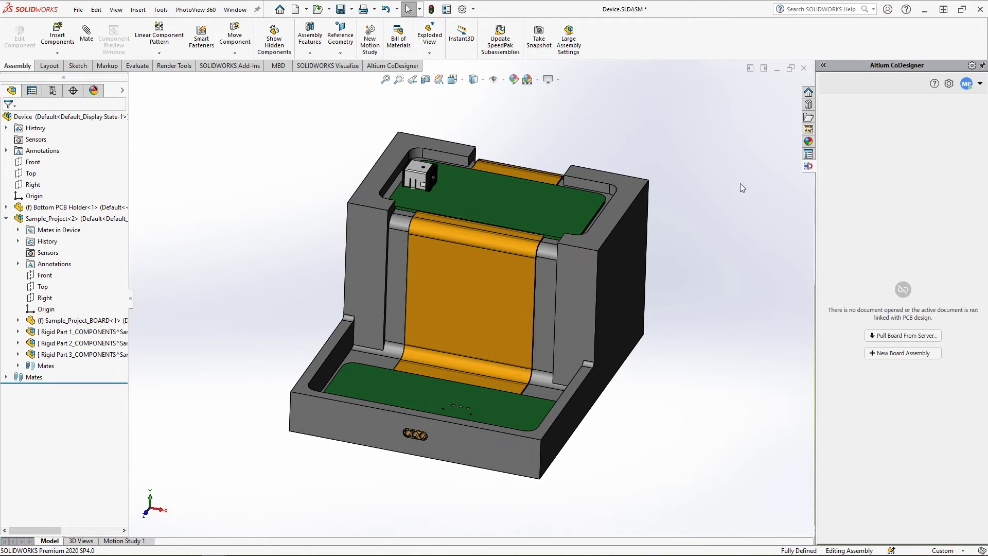
Return to the Sample_Project board assembly and push its changes to the server with the comment "MCAD > AD".
click(776, 69)
click(875, 84)
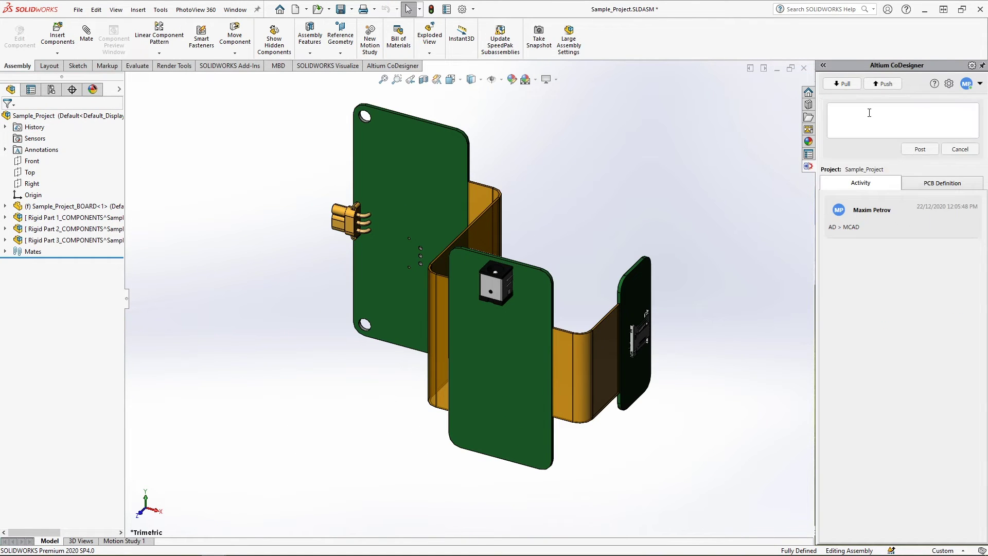
text(MCAD > AD)
click(903, 149)
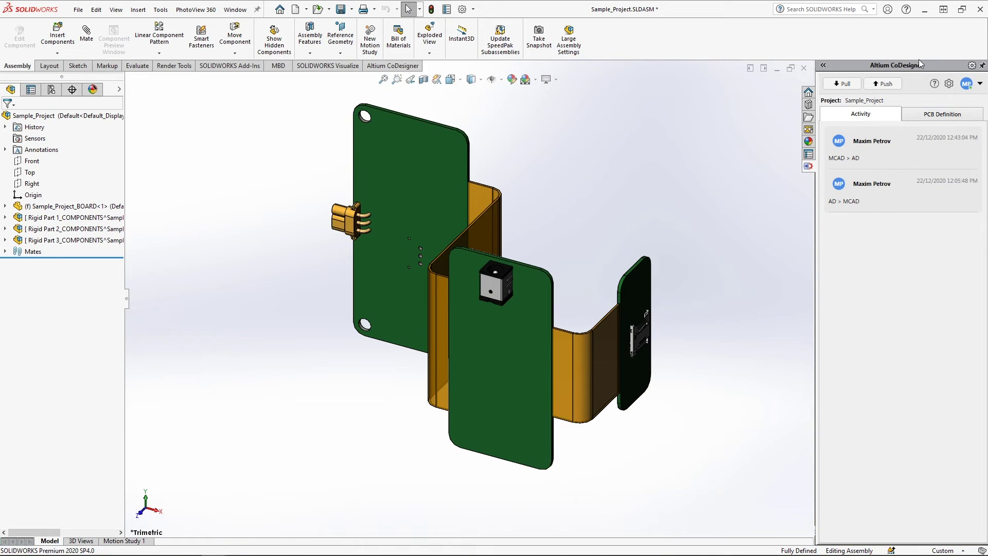
Switch to Altium Designer, preview each incoming component change from the "MCAD > AD" push, and apply them all to the PCB.
key(alt+Tab)
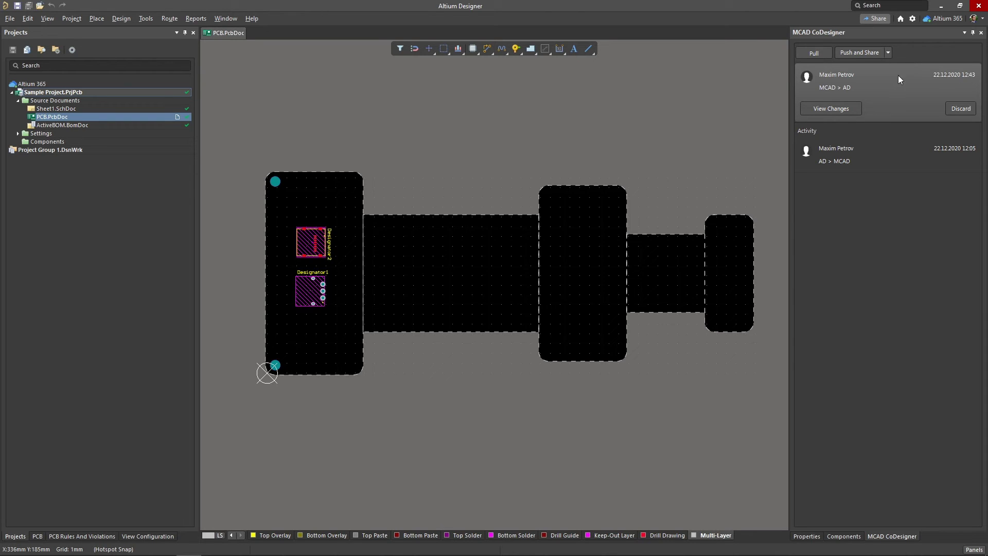
click(858, 108)
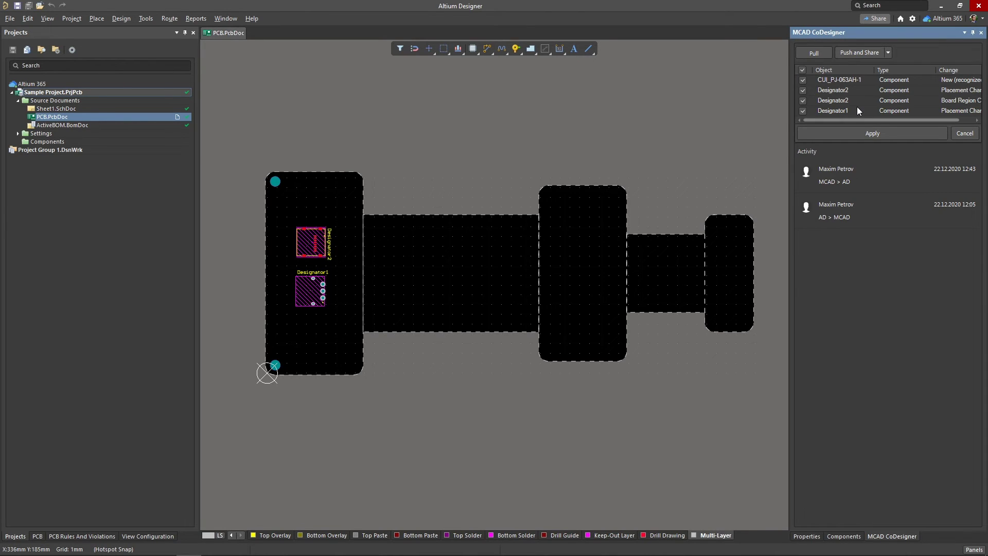
click(857, 80)
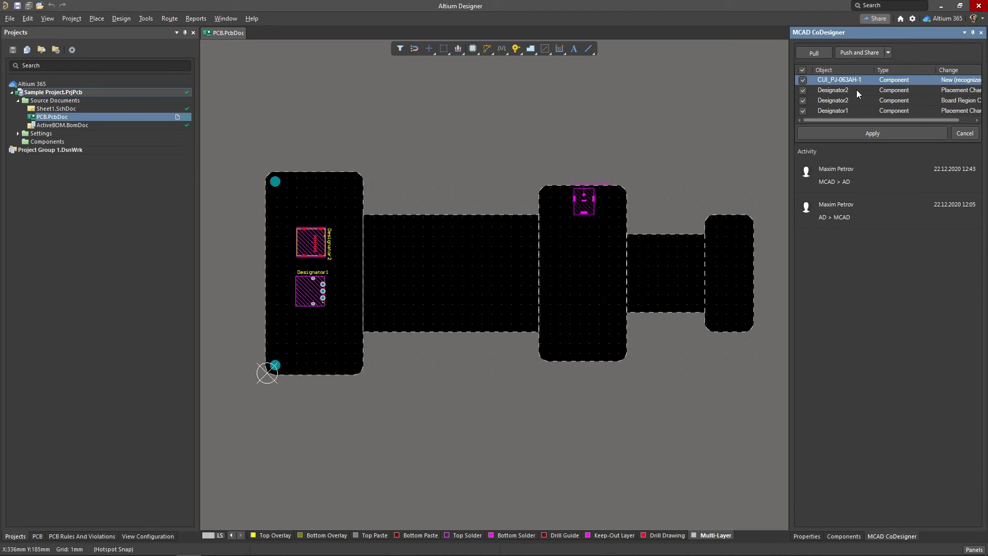
click(857, 90)
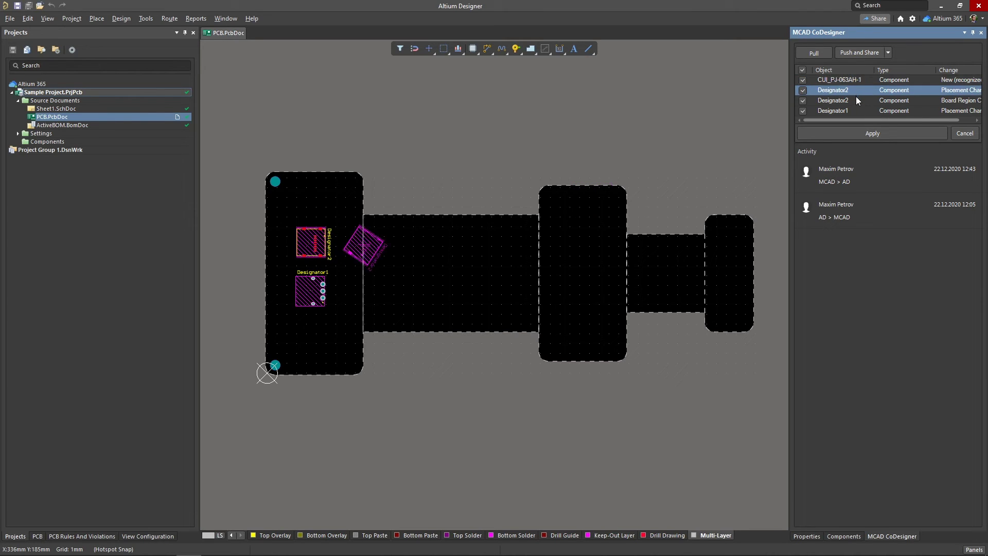
click(855, 101)
click(854, 109)
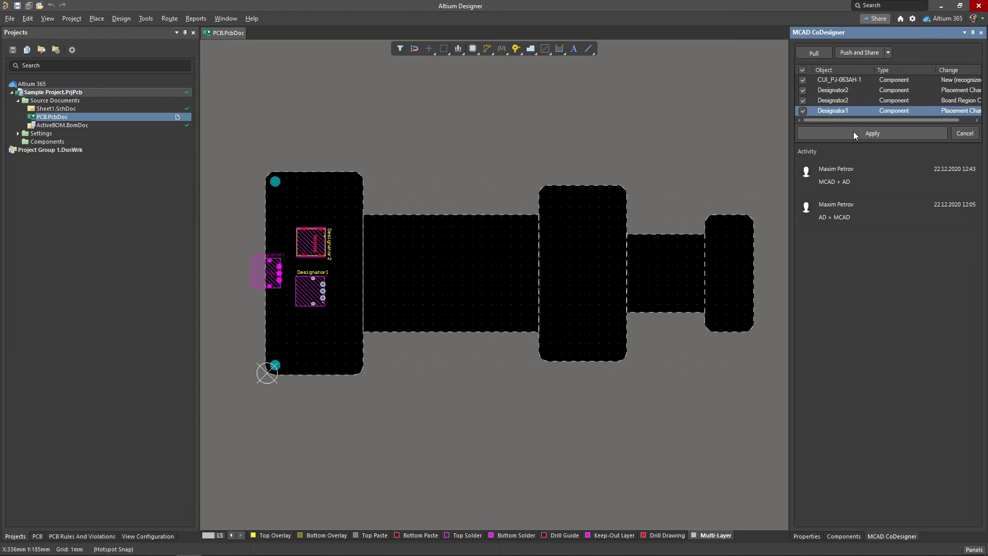
click(853, 134)
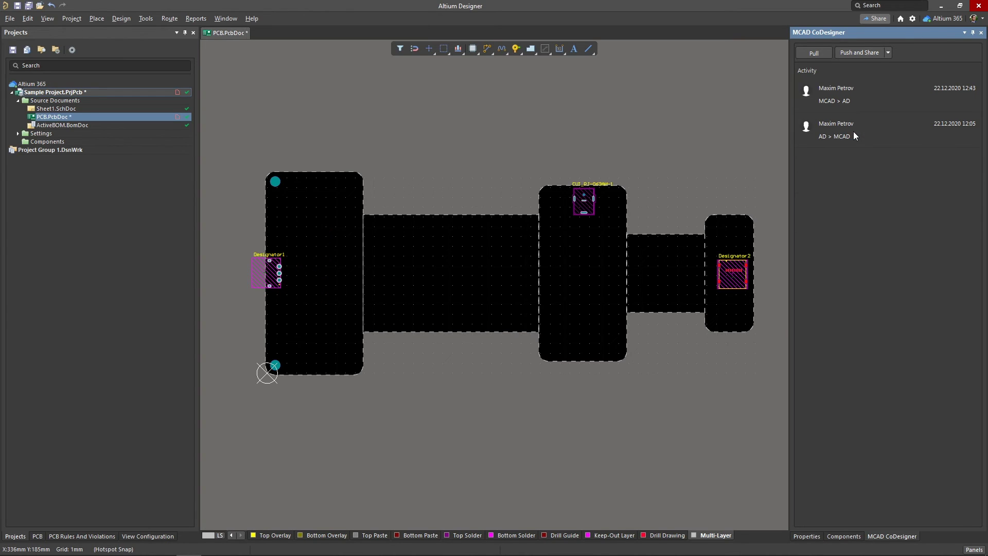
Examine the properties of the added CUI_PJ-063AH component and inspect the folded rigid-flex board in 3D.
double_click(586, 211)
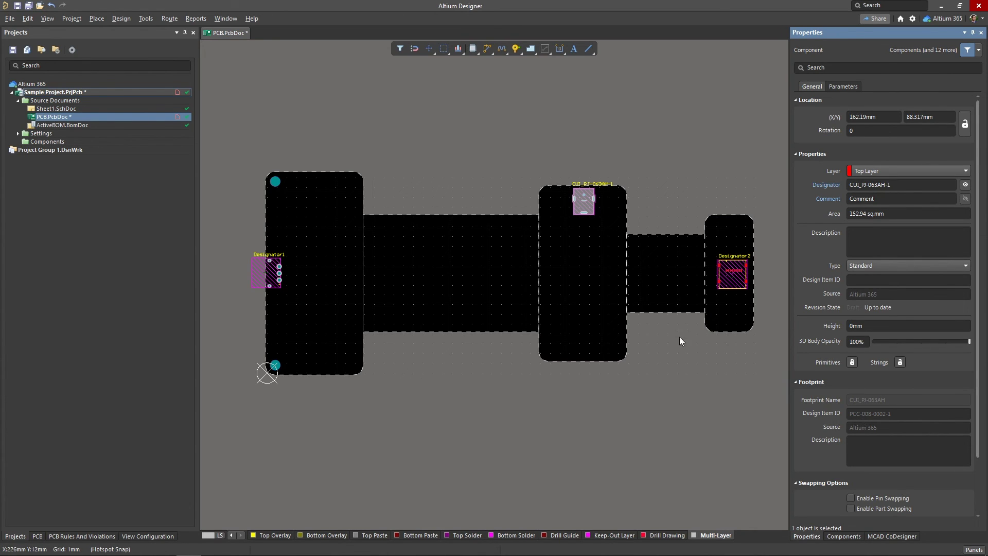
key(3)
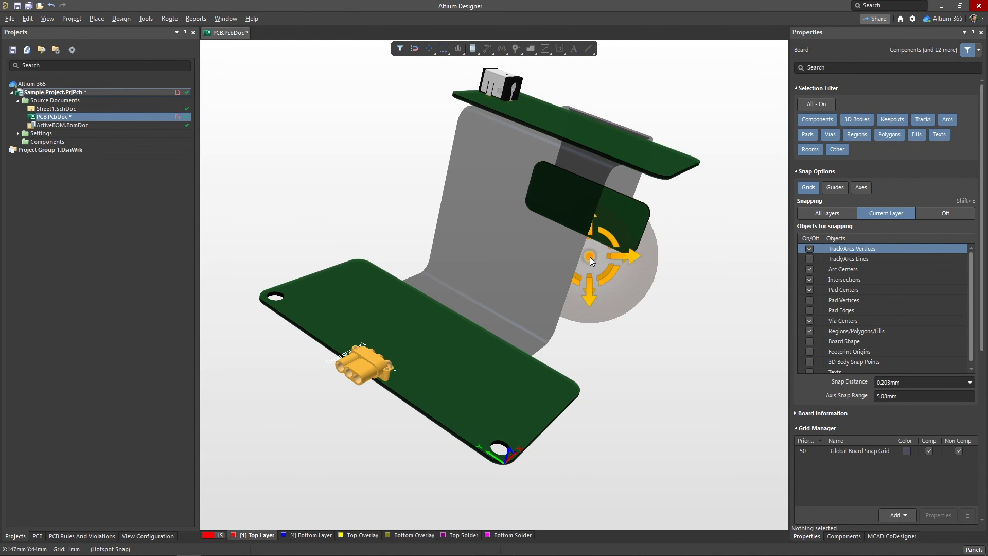
shift+right_drag(591, 257, 987, 283)
shift+right_drag(553, 257, 546, 255)
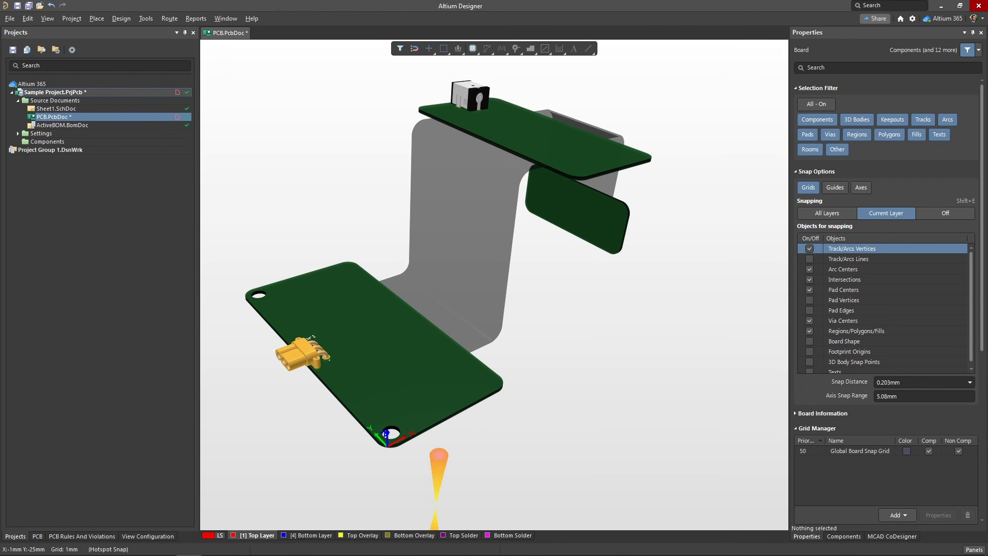